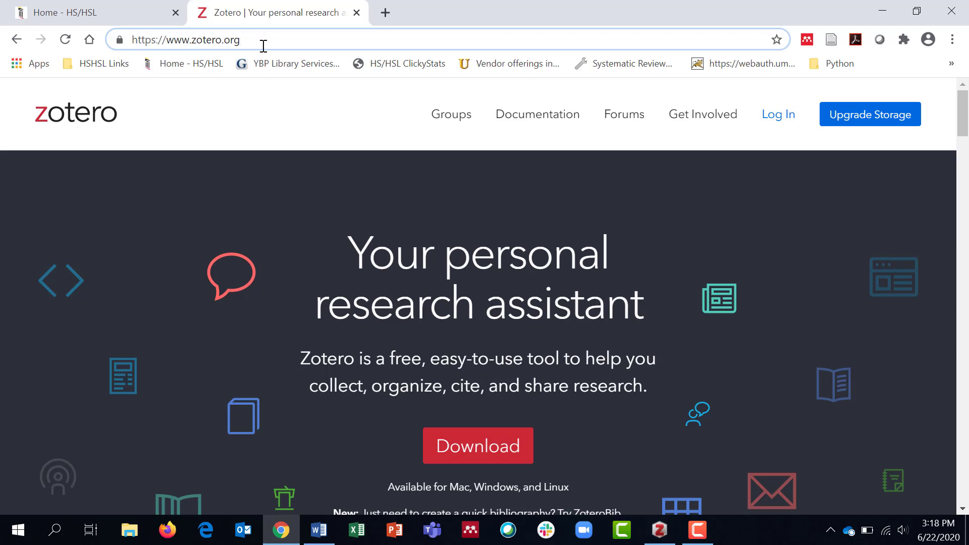
Open the Word Processor Integration page in Zotero's documentation and look through its plugin guides and video links
click(547, 121)
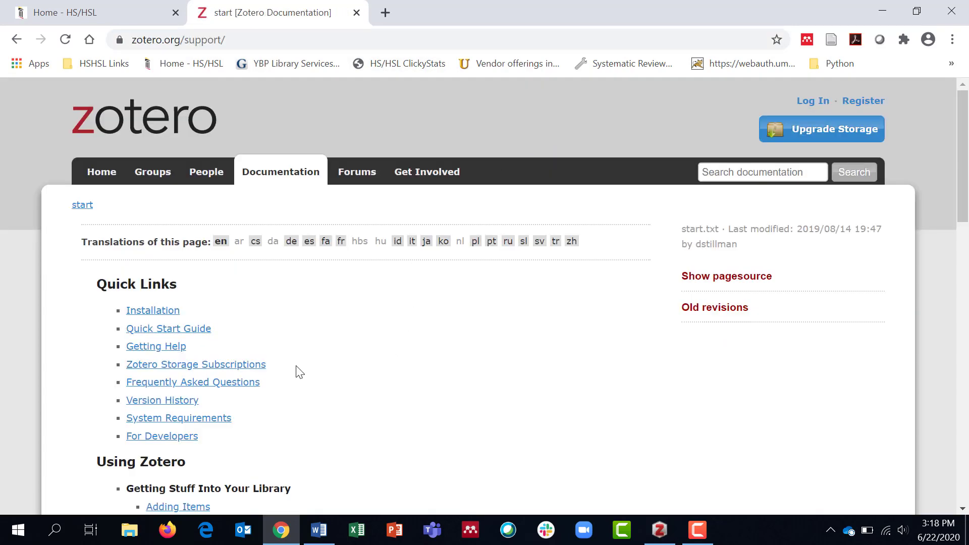
scroll(300, 363, down, 3)
scroll(303, 364, down, 5)
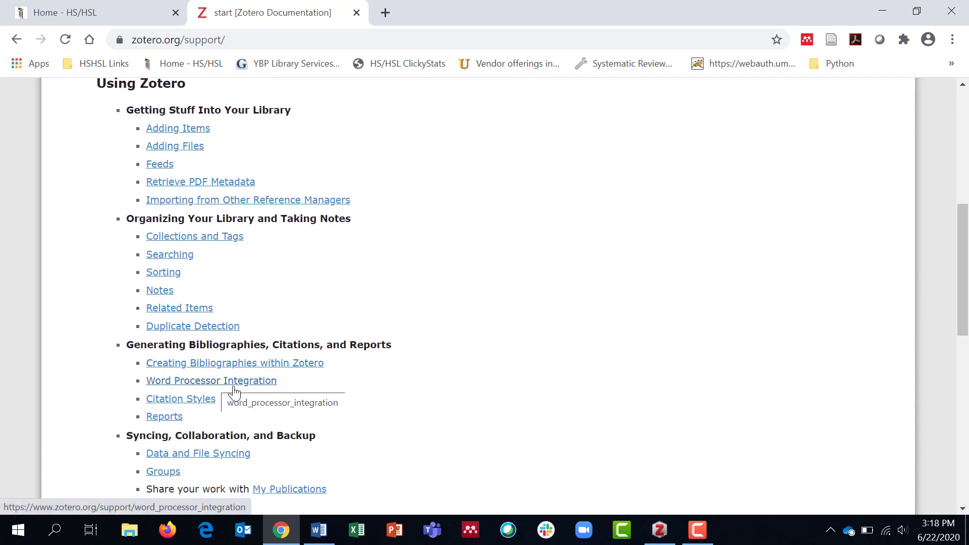
click(264, 384)
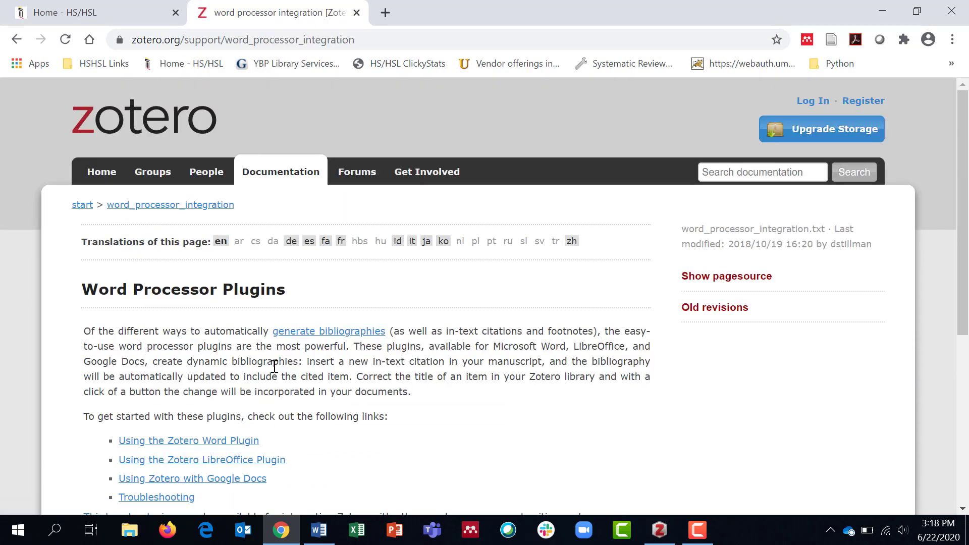
scroll(276, 367, down, 3)
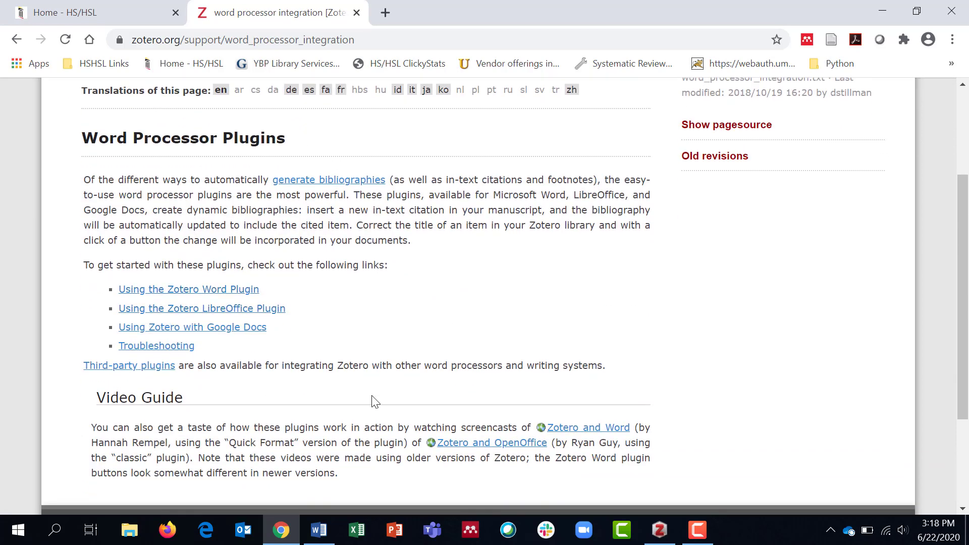
scroll(383, 393, up, 3)
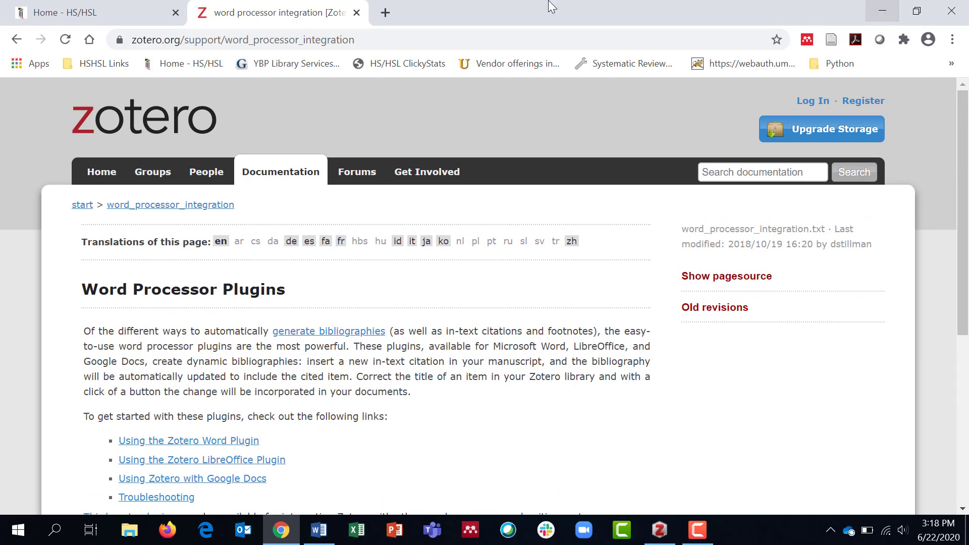
Switch to the Word document and start a Zotero citation after "for sure", using American Psychological Association 7th edition style
click(883, 11)
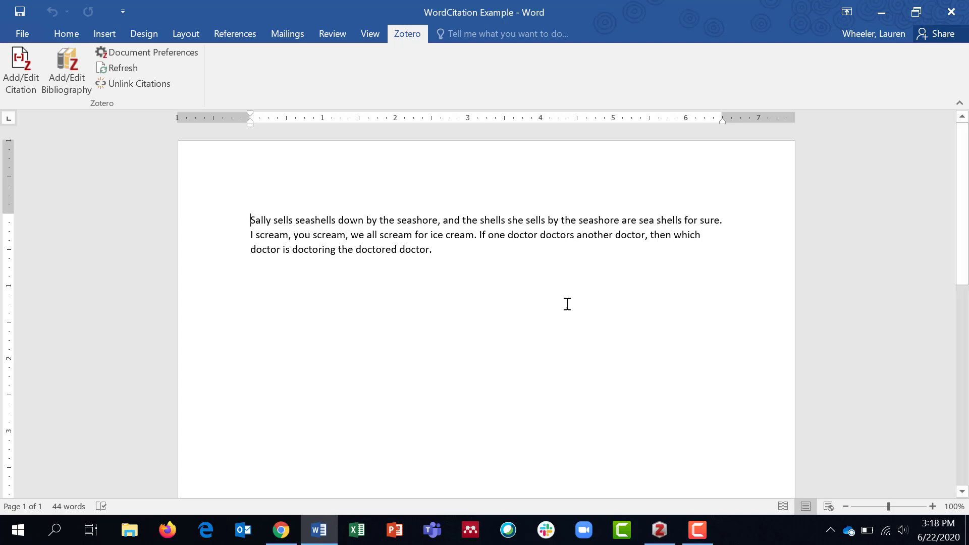
click(717, 220)
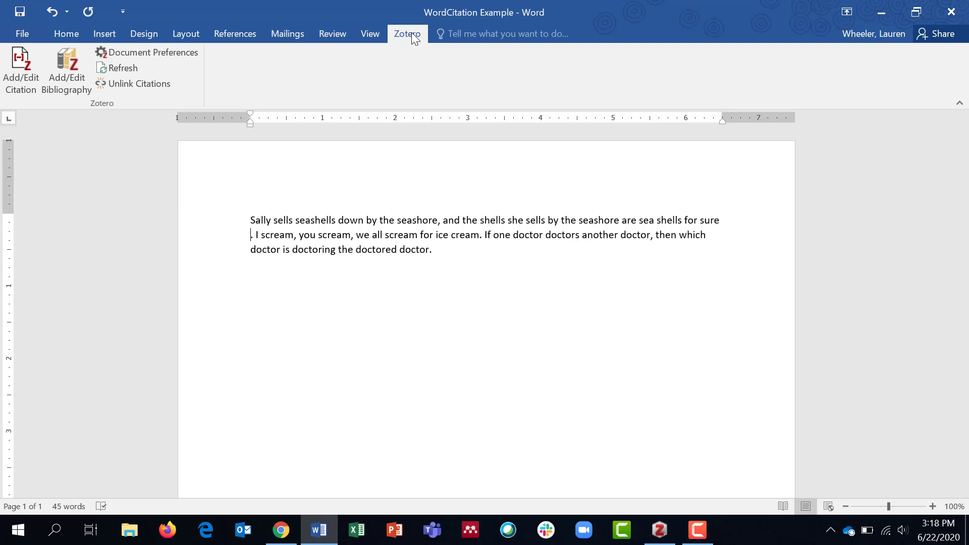
click(19, 74)
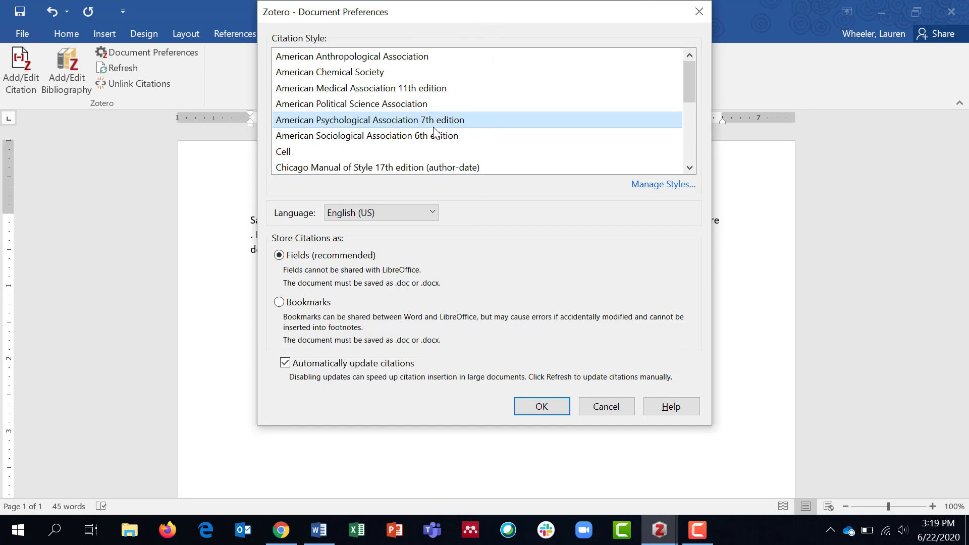
scroll(443, 90, down, 3)
scroll(443, 90, up, 3)
scroll(419, 149, down, 1)
scroll(383, 124, up, 1)
click(533, 411)
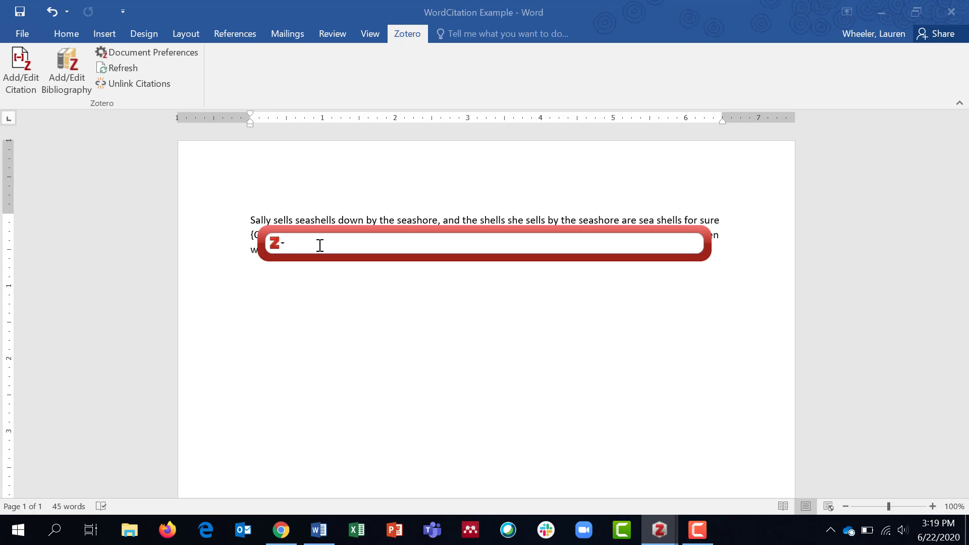
Find the source "Scoping studies: towards a methodological framework" by its author and insert it as the citation
text(arksey)
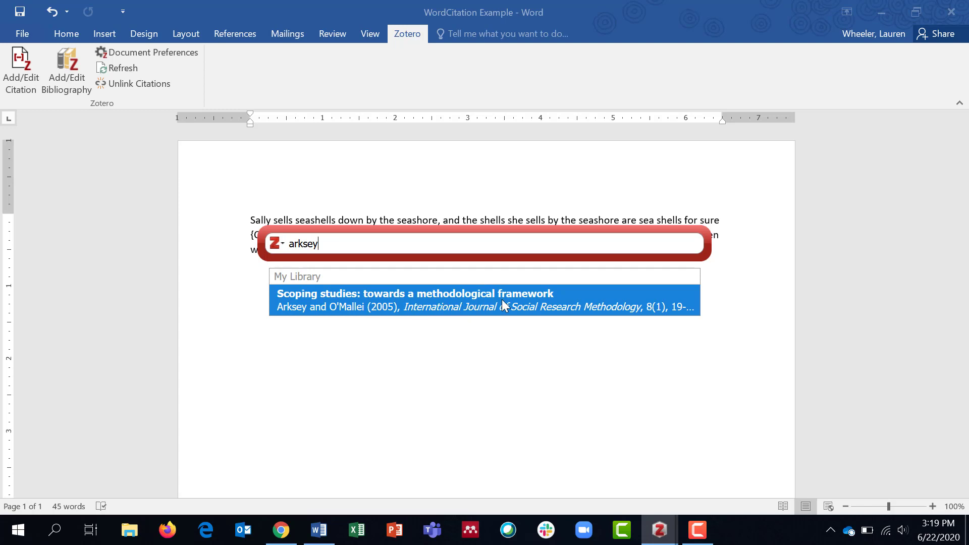
click(458, 301)
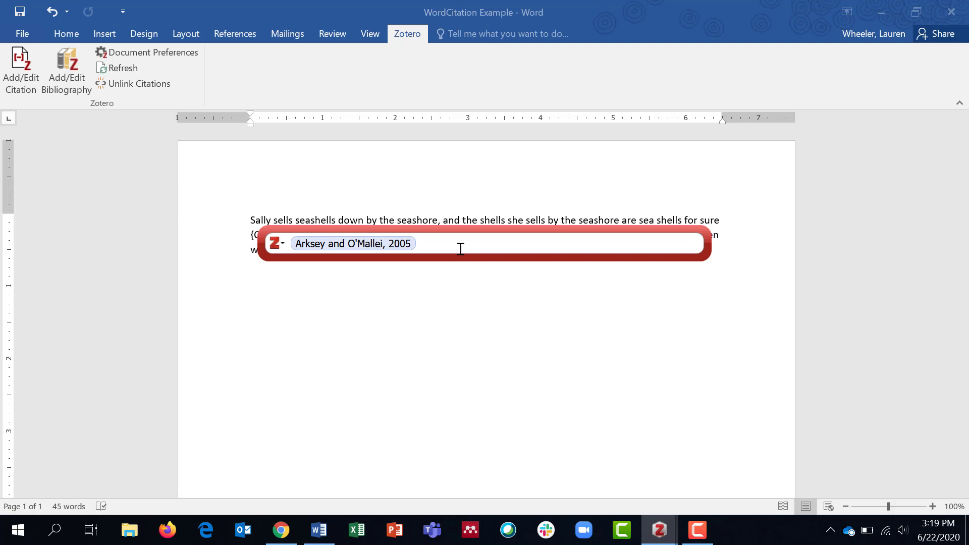
key(Return)
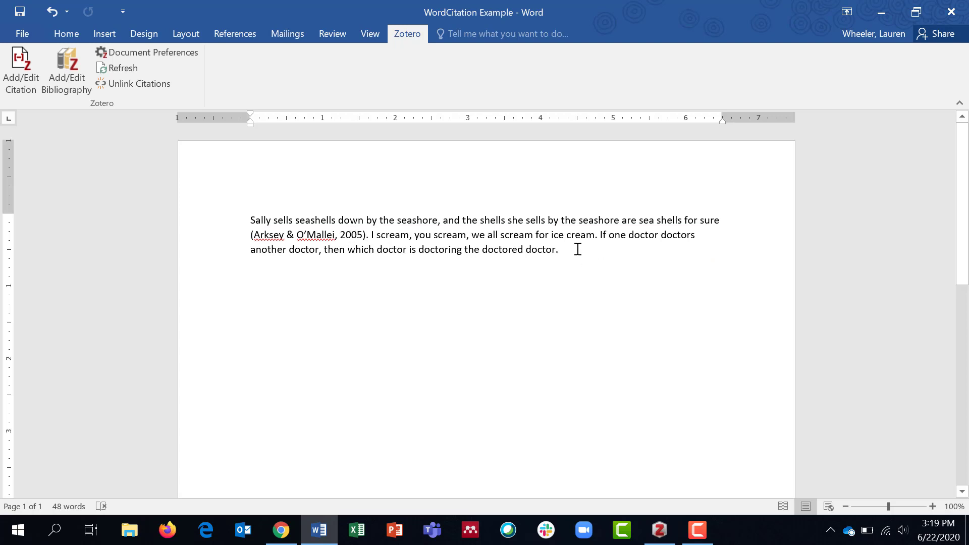
Insert a citation to the first "A case of retained catheter guidewire" source after "doctored doctor" using Classic View, and delete it
key(ctrl+z)
click(22, 79)
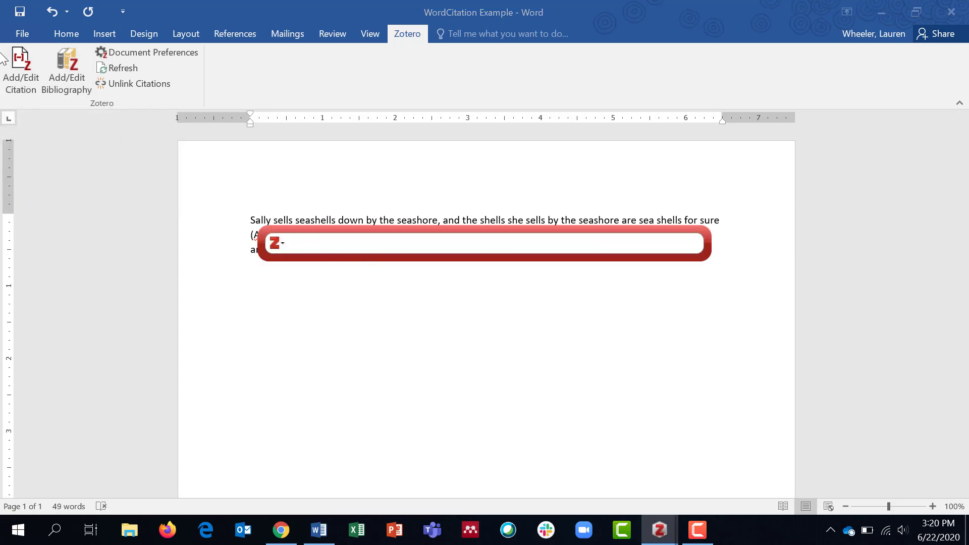
click(276, 245)
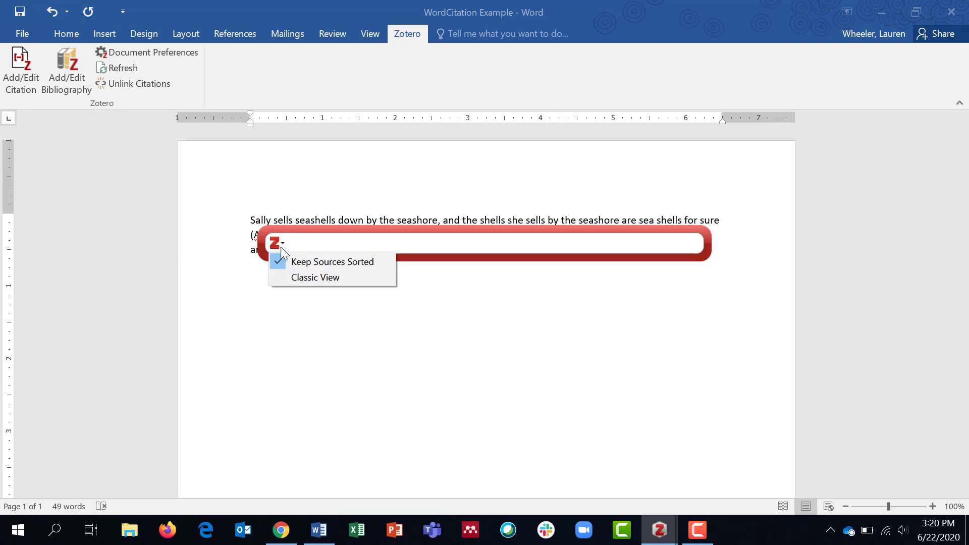
click(325, 278)
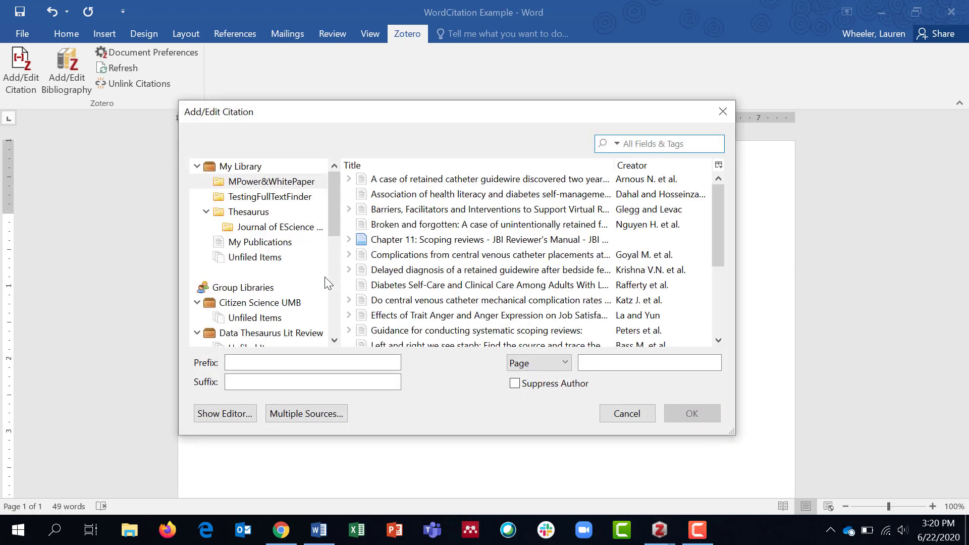
mouse_move(466, 113)
mouse_down()
mouse_move(474, 101)
mouse_move(460, 104)
mouse_up()
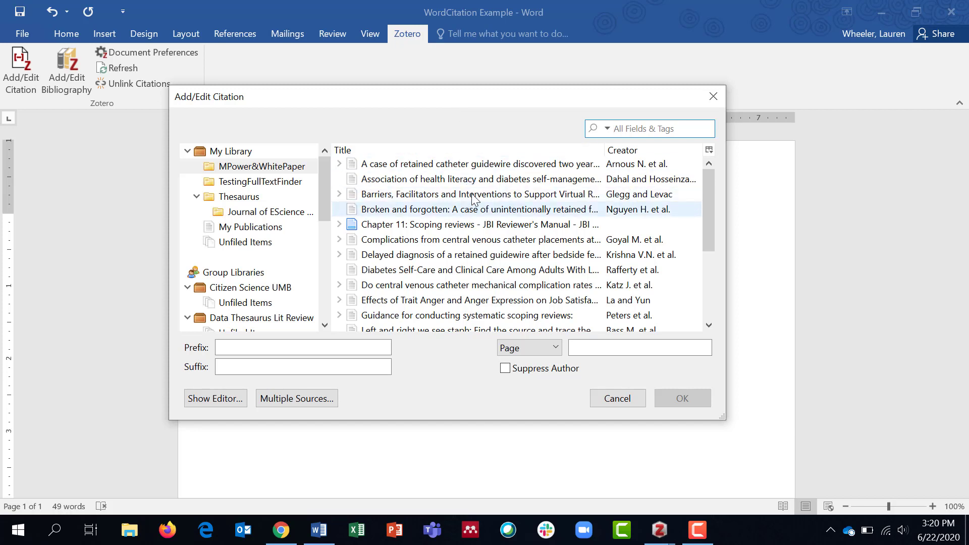
click(454, 169)
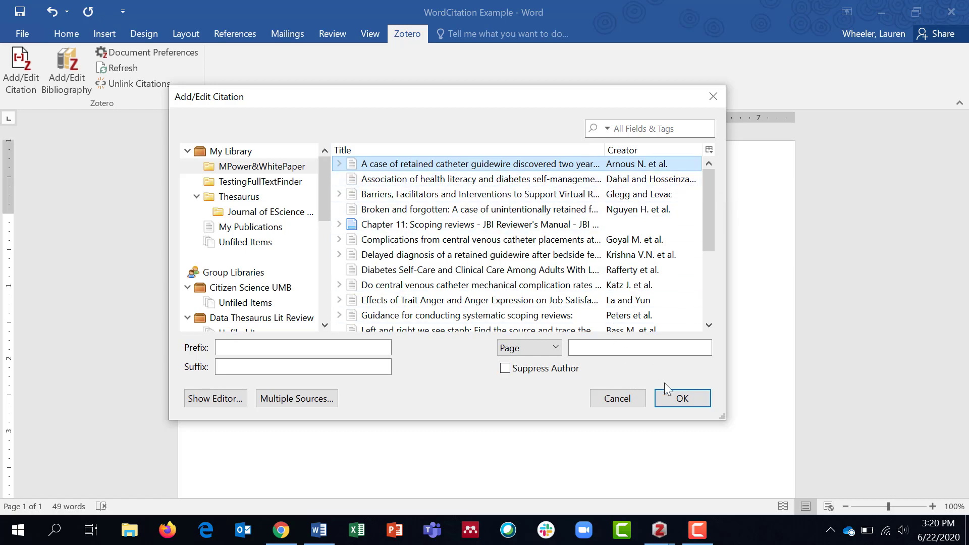
click(679, 402)
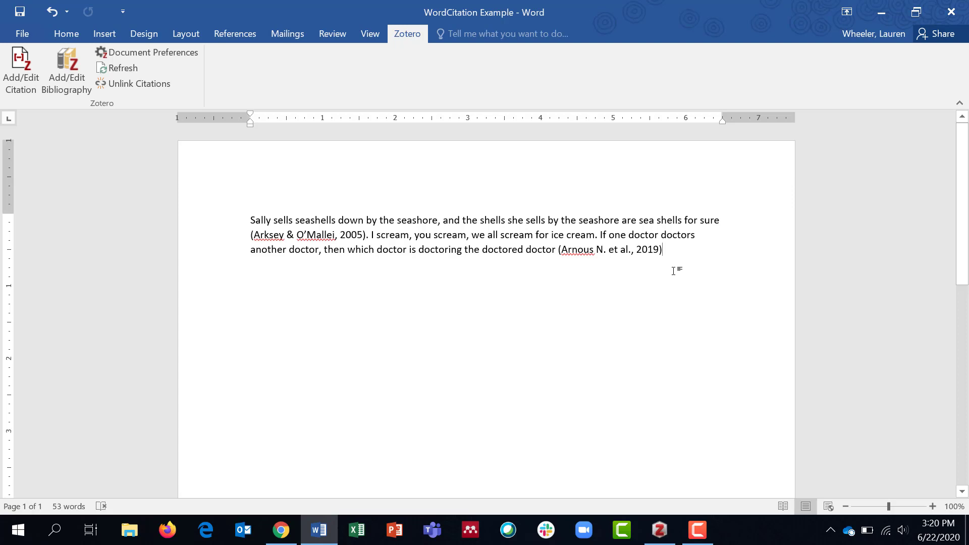
key(BackSpace)
key(BackSpace)
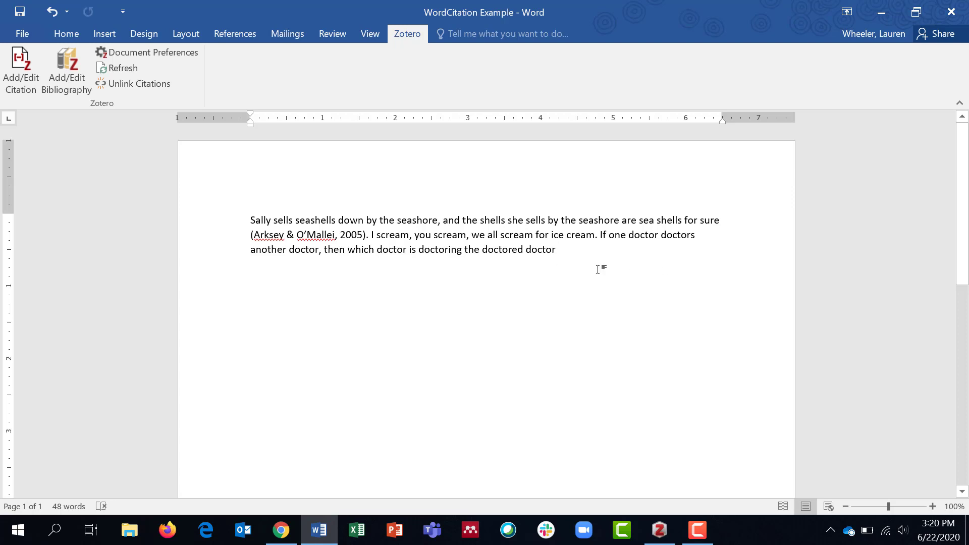
Insert a multiple-source citation after "doctored doctor" in Classic View, combining the "Association of health literacy", "Effects of Trait Anger" and "Guidance for conducting" items
click(20, 82)
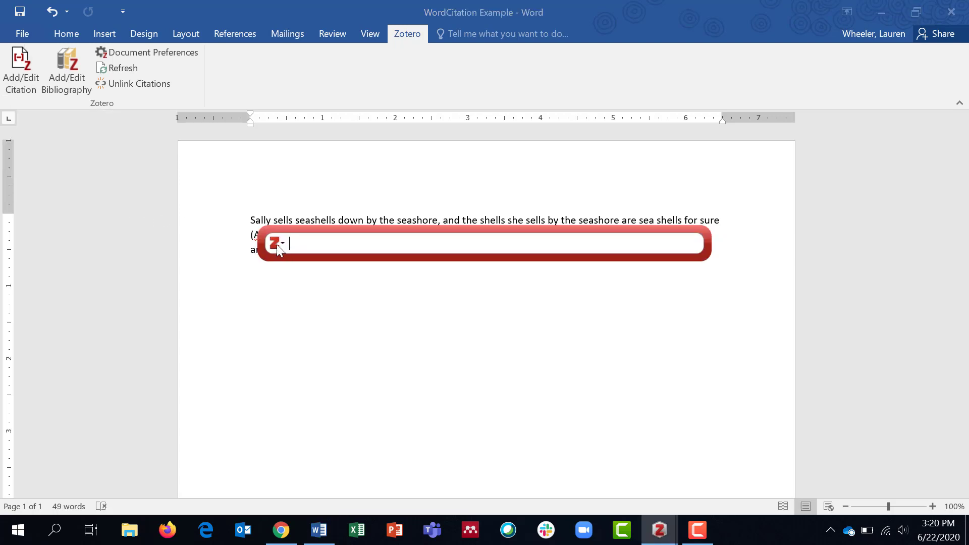
click(276, 243)
click(327, 278)
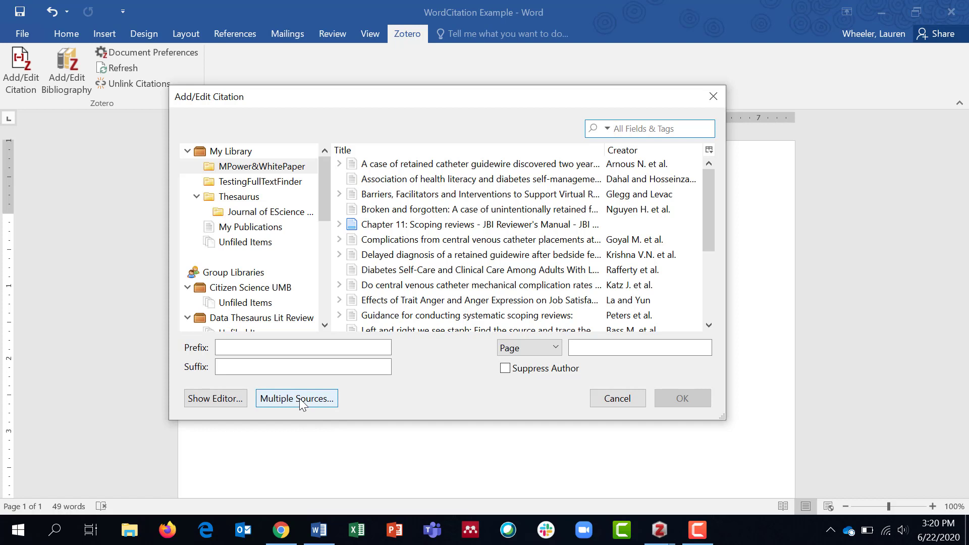
click(301, 398)
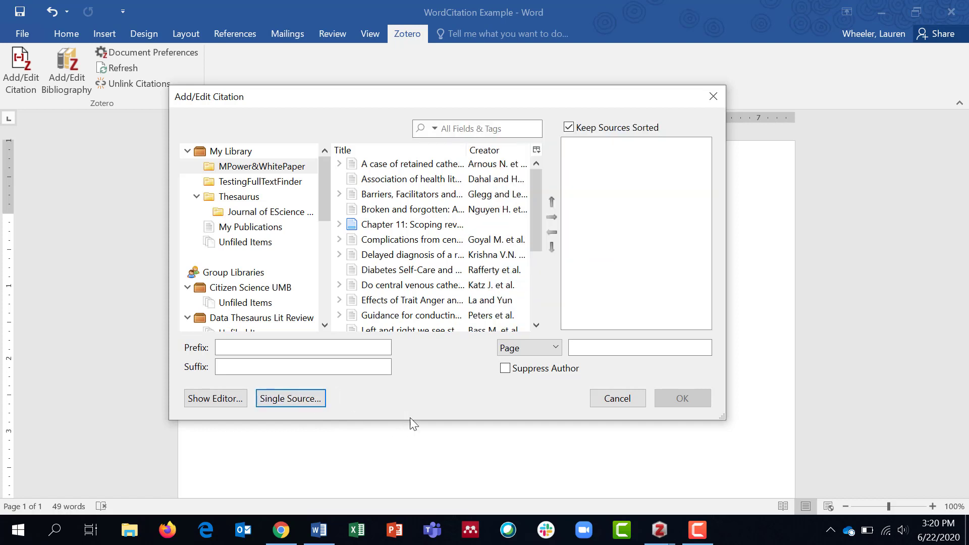
click(407, 182)
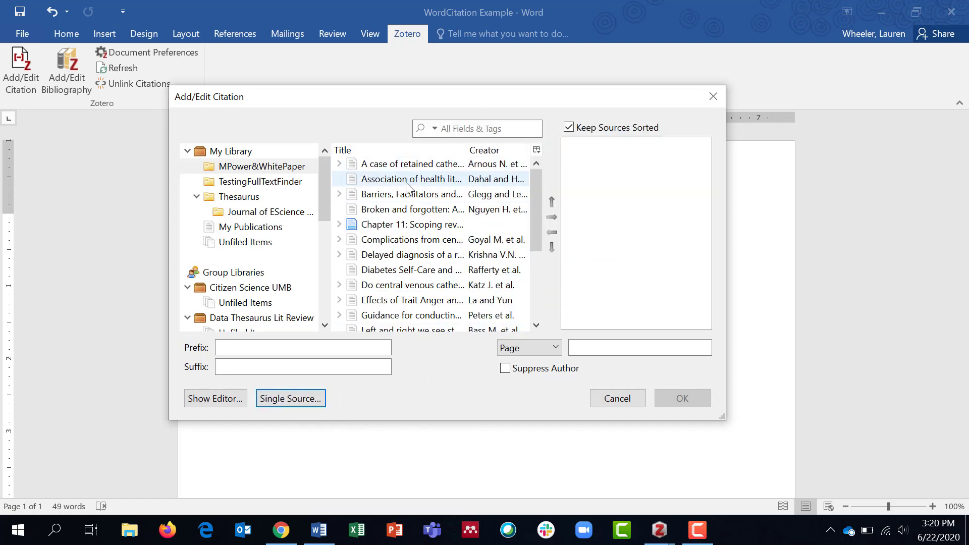
click(552, 218)
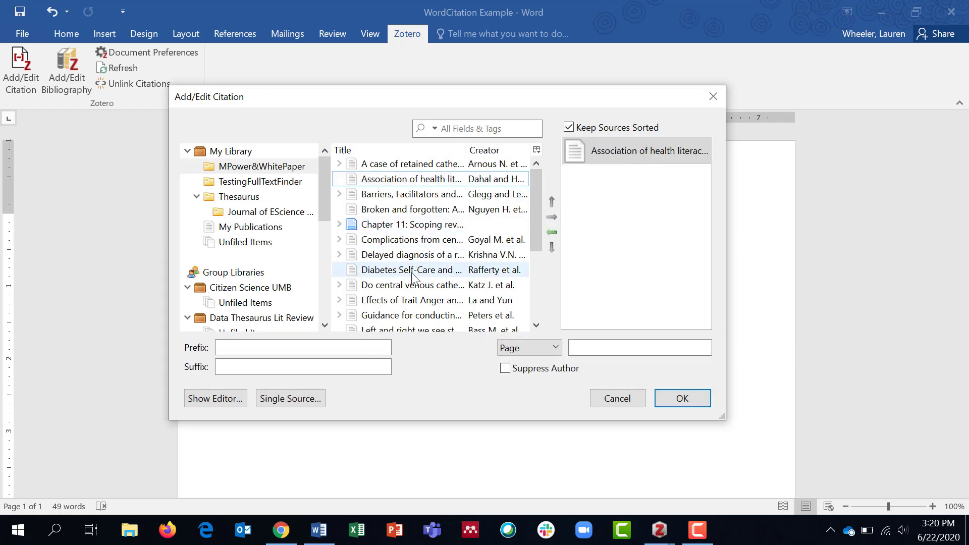
click(426, 301)
click(553, 217)
click(413, 315)
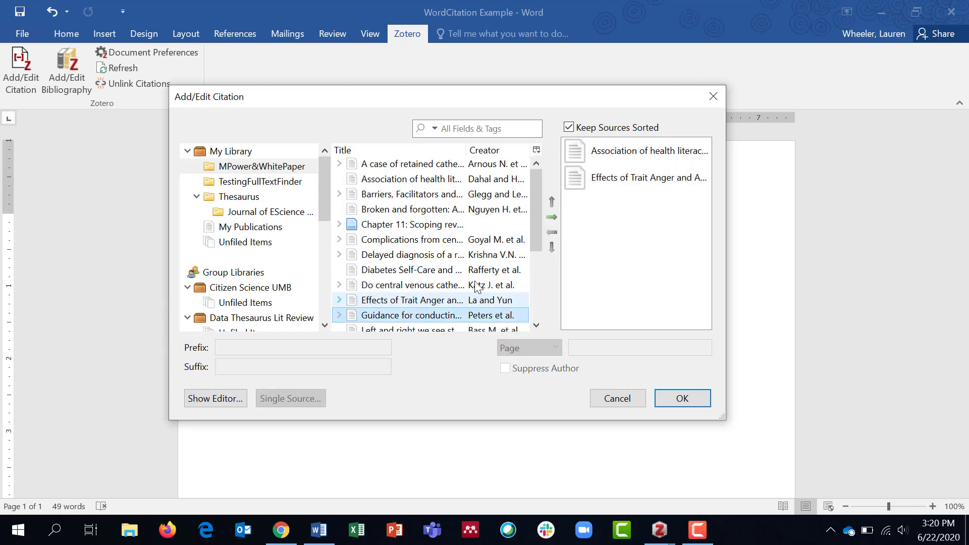
click(551, 217)
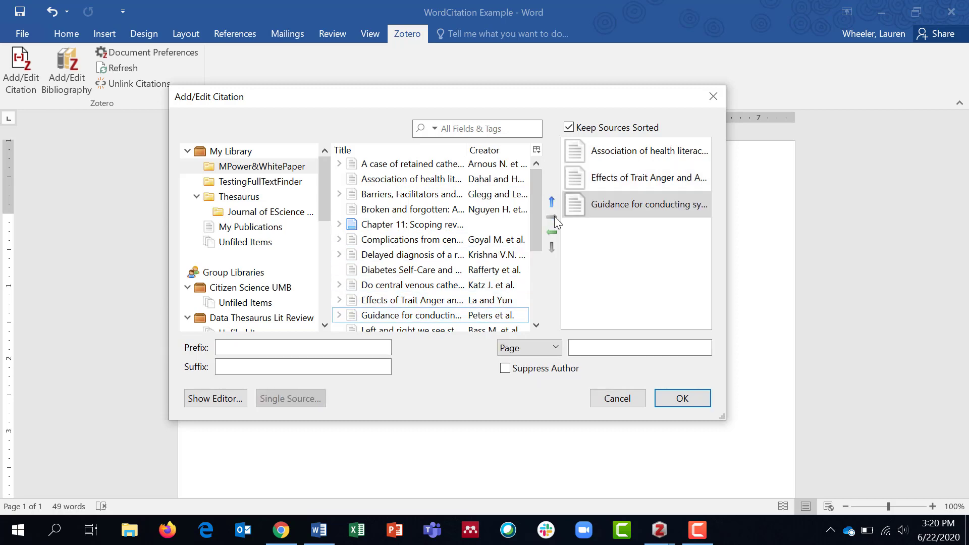
click(685, 398)
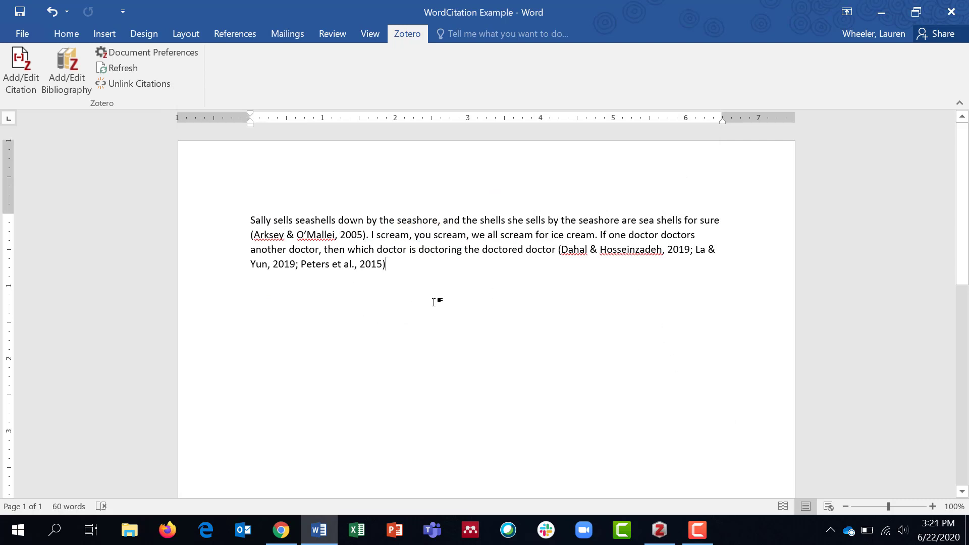
End the last sentence with a period and insert the Zotero bibliography on a new line below the paragraph
text(.)
key(Return)
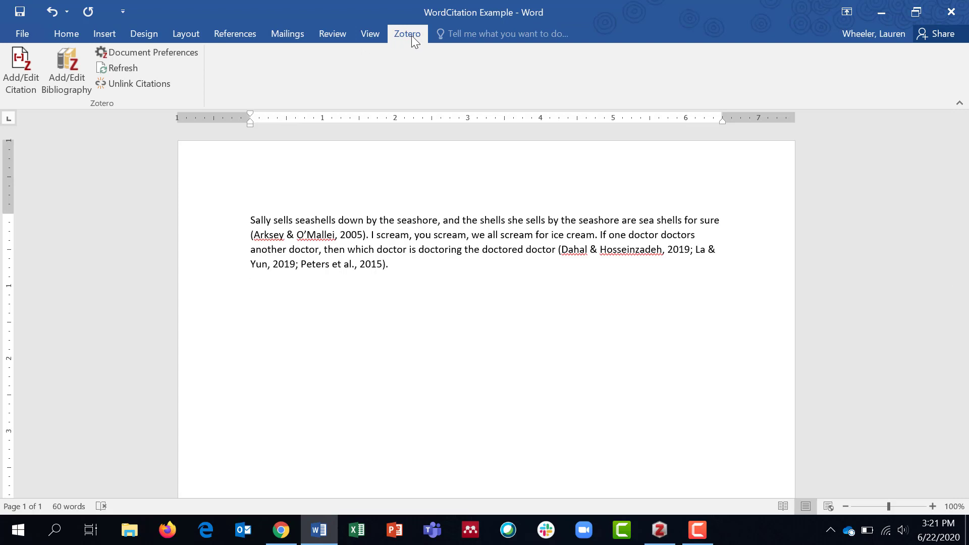
click(78, 65)
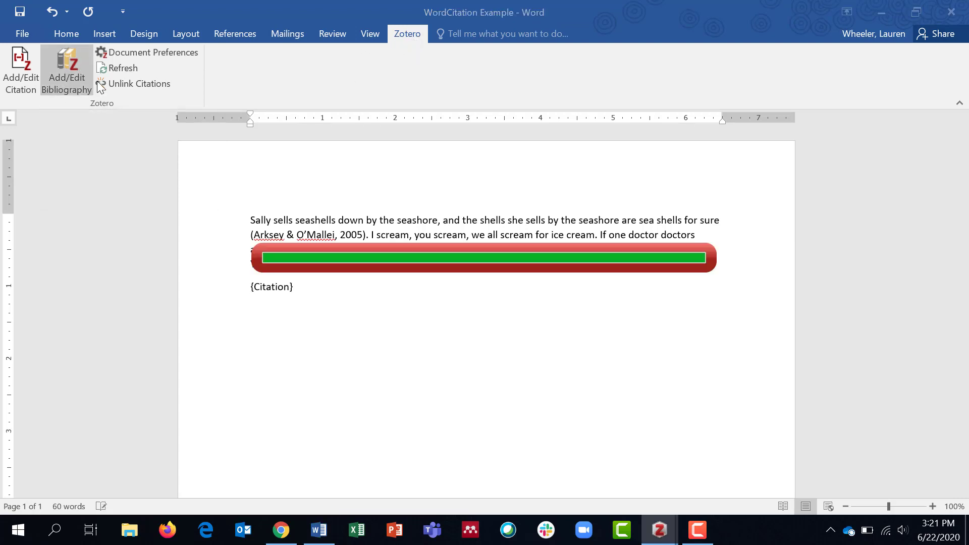
scroll(363, 322, down, 4)
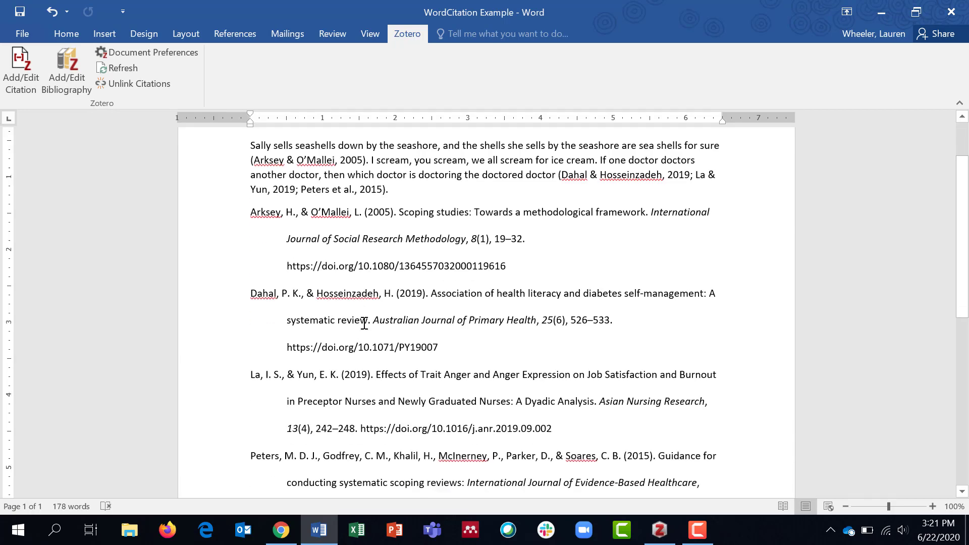
scroll(371, 320, up, 4)
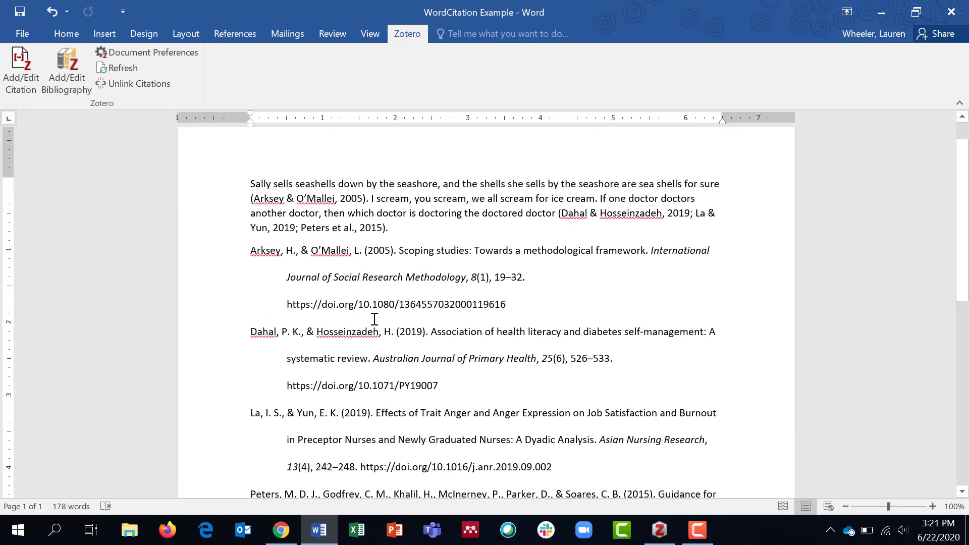
scroll(374, 319, down, 2)
scroll(376, 329, up, 3)
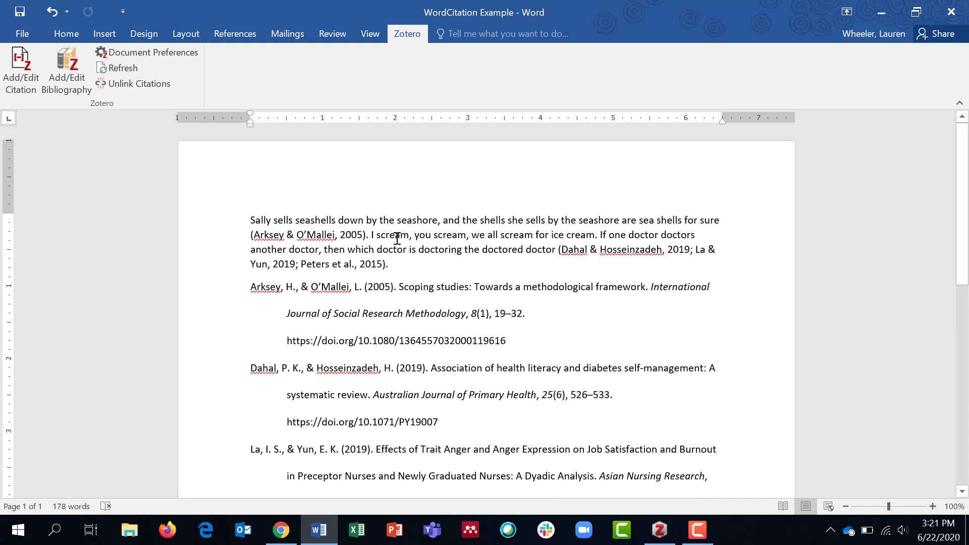
scroll(397, 239, down, 1)
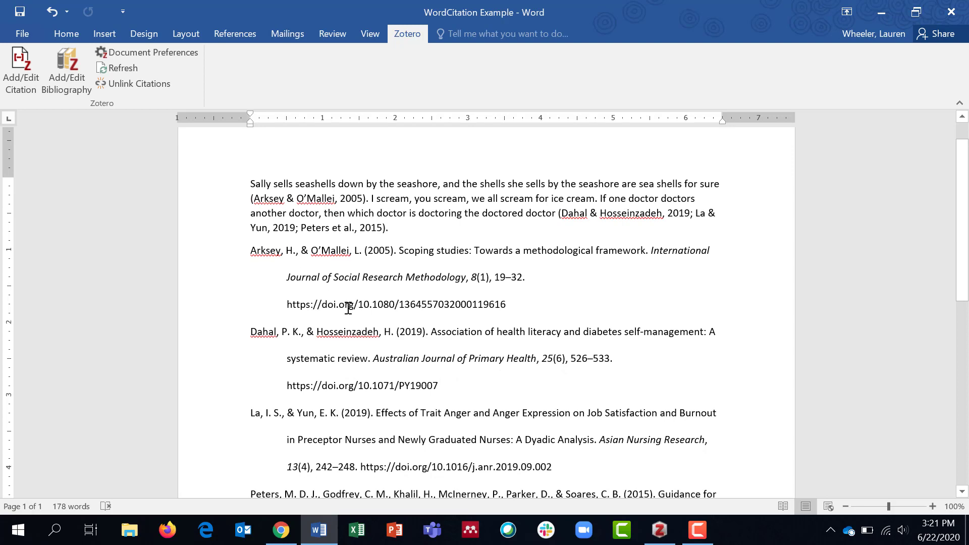
scroll(348, 306, up, 1)
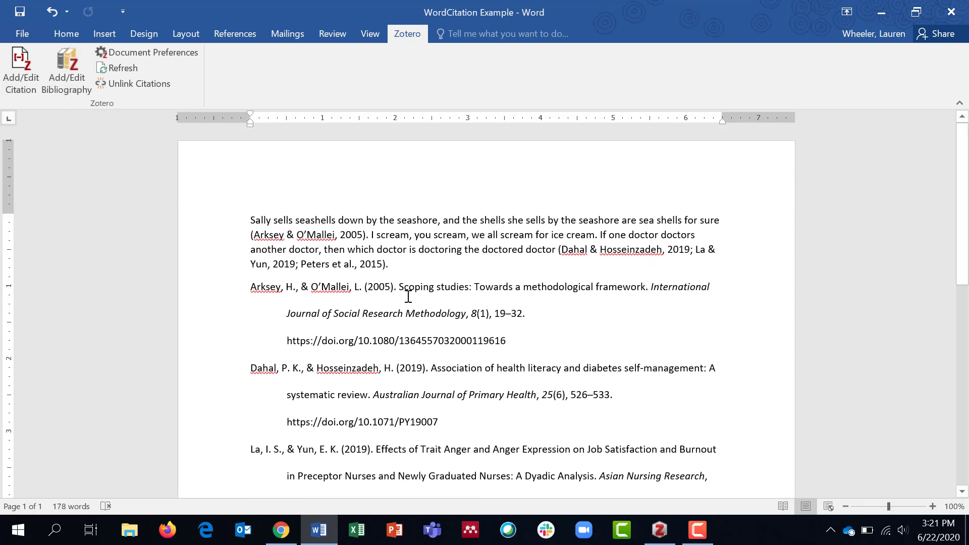
Insert a citation to "Do central venous catheter mechanical complication rates" after "ice cream" in the second sentence, using Classic View
click(596, 236)
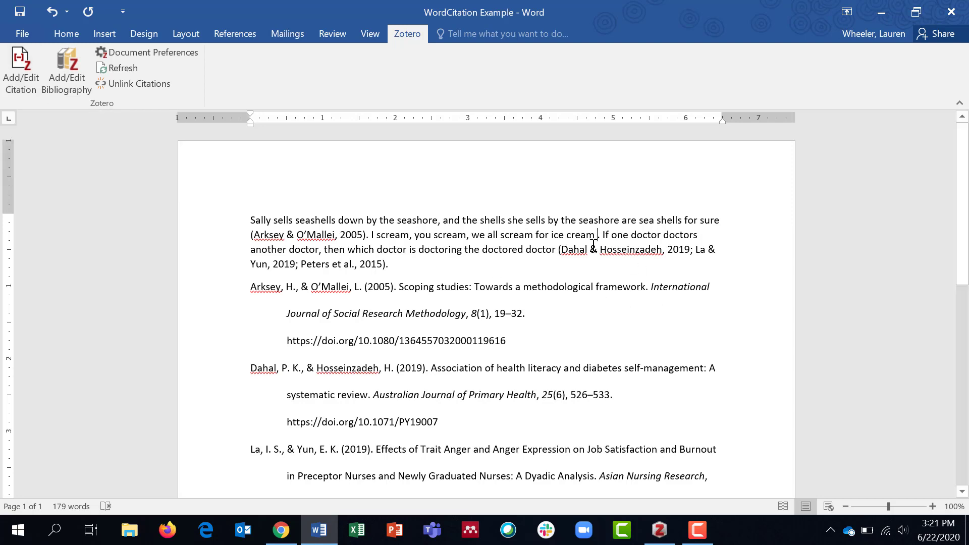
click(20, 82)
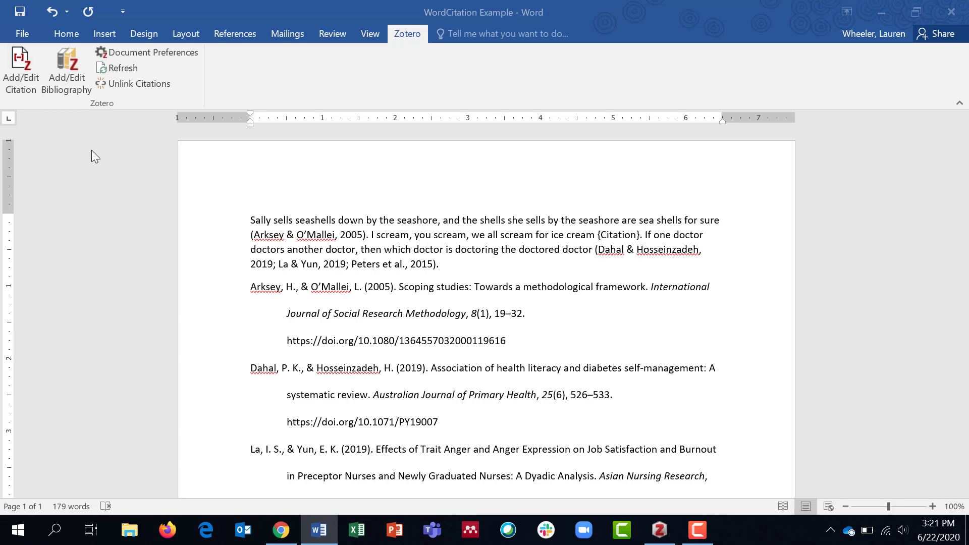
click(276, 244)
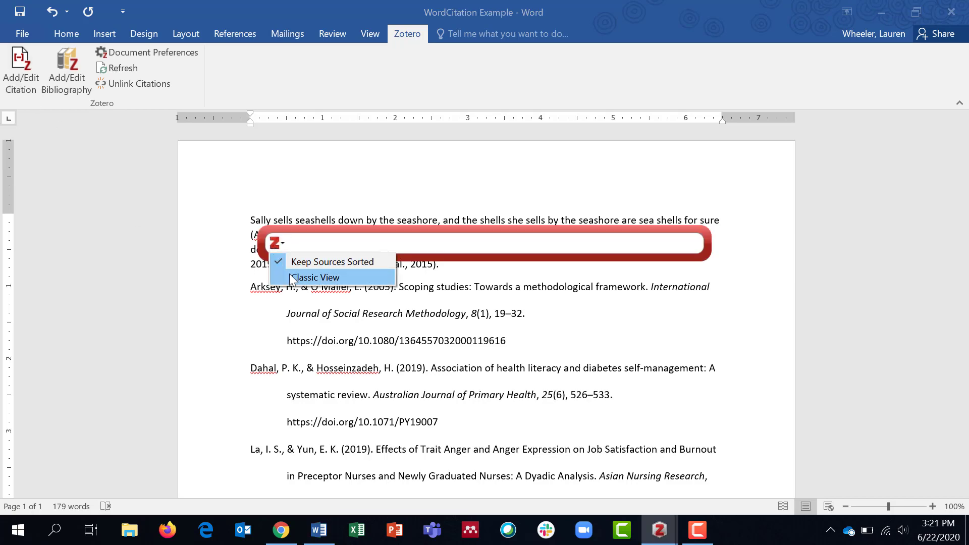
click(289, 273)
click(394, 284)
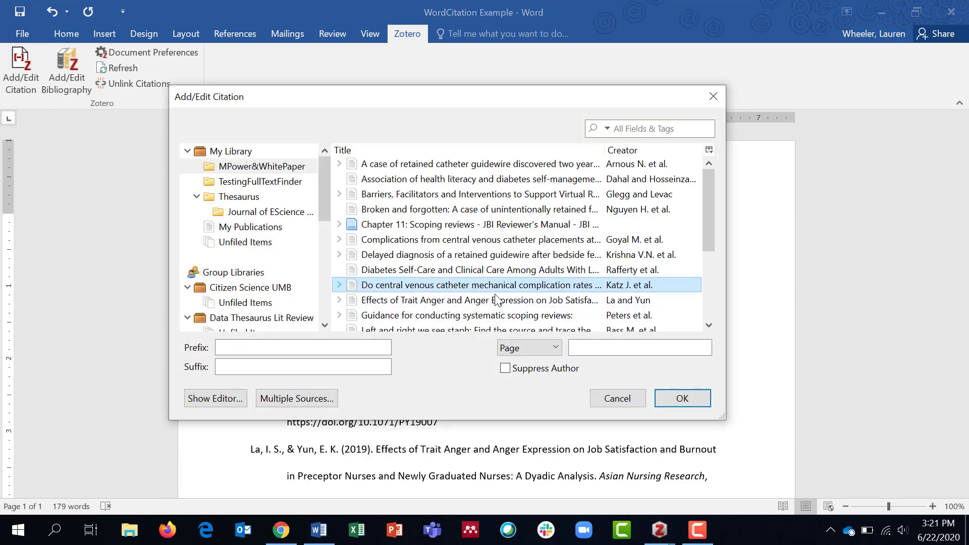
click(682, 399)
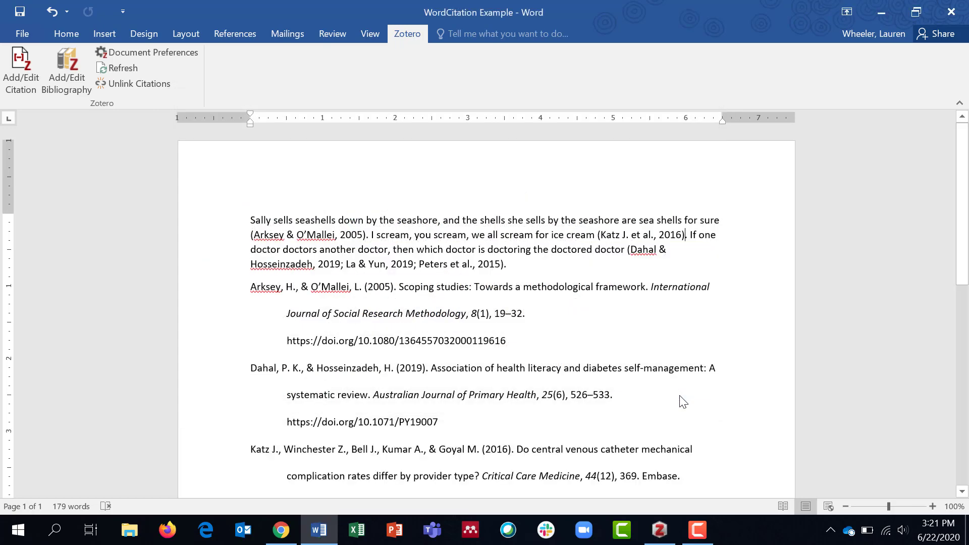
Refresh the Zotero citations and look through the whole bibliography for the newly cited source
click(119, 69)
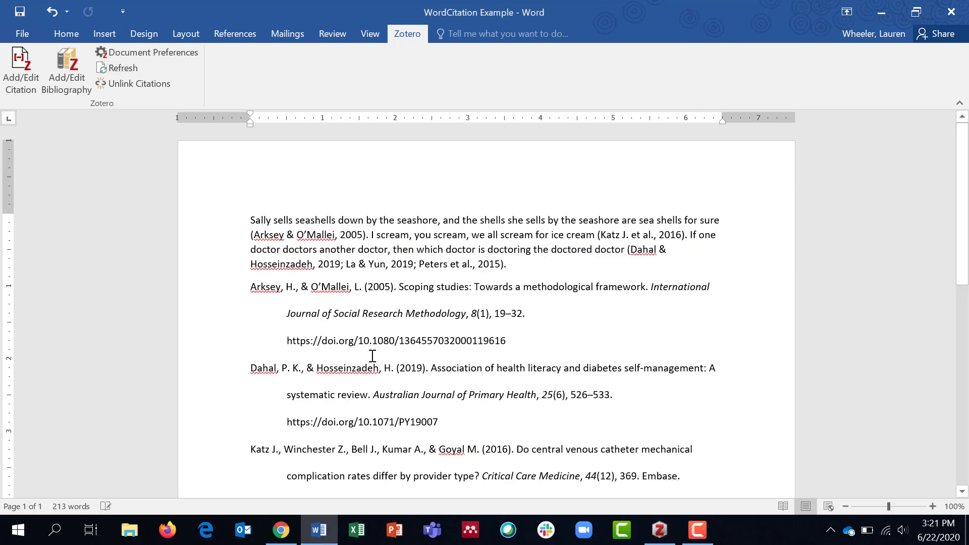
scroll(455, 363, down, 3)
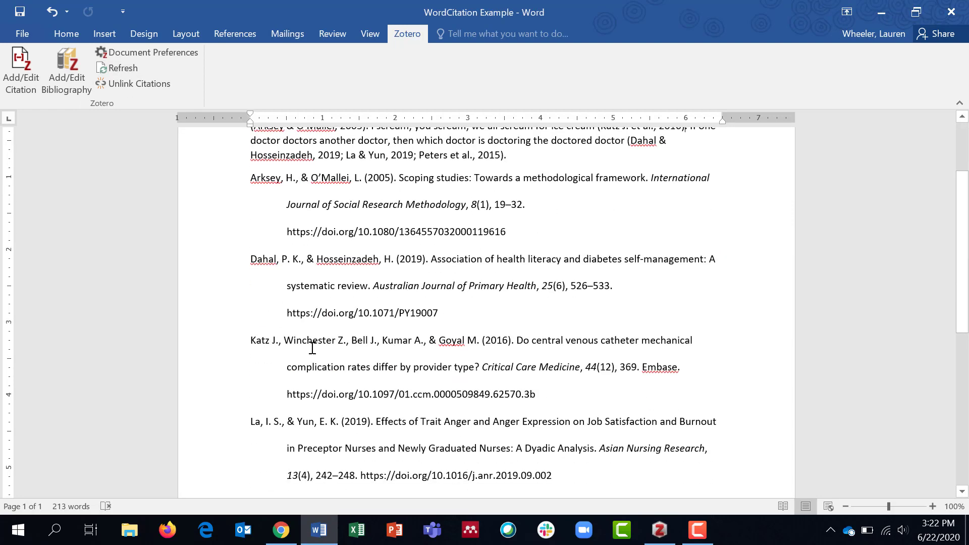
scroll(342, 356, down, 3)
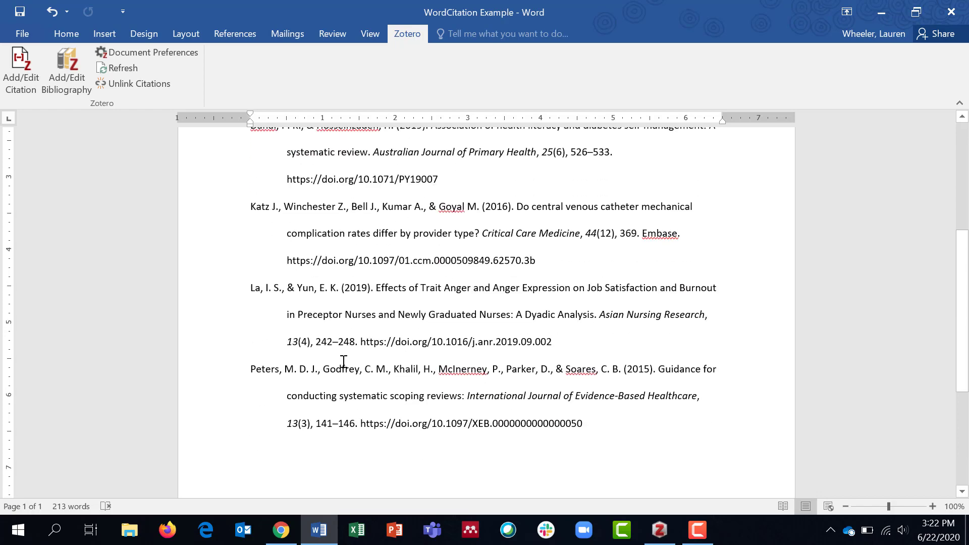
scroll(342, 356, up, 5)
scroll(342, 356, up, 1)
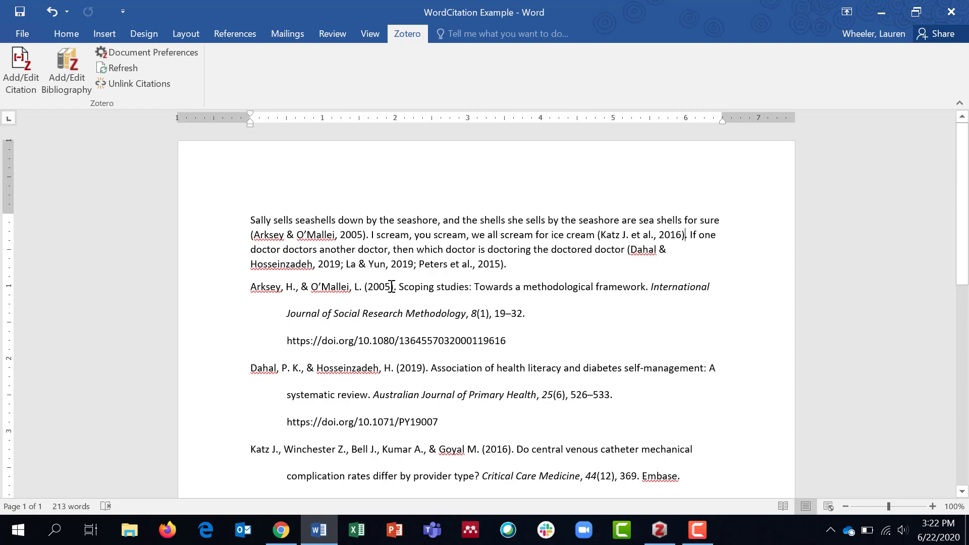
Switch to Zotero and correct the second author's last name in "Scoping studies: towards a methodological framework" so that it ends in "ey"
click(337, 235)
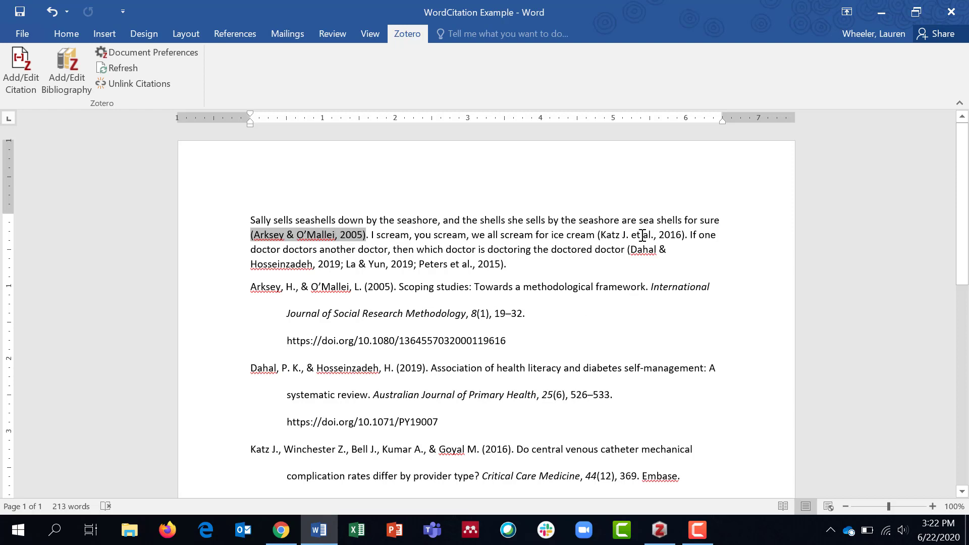
click(663, 536)
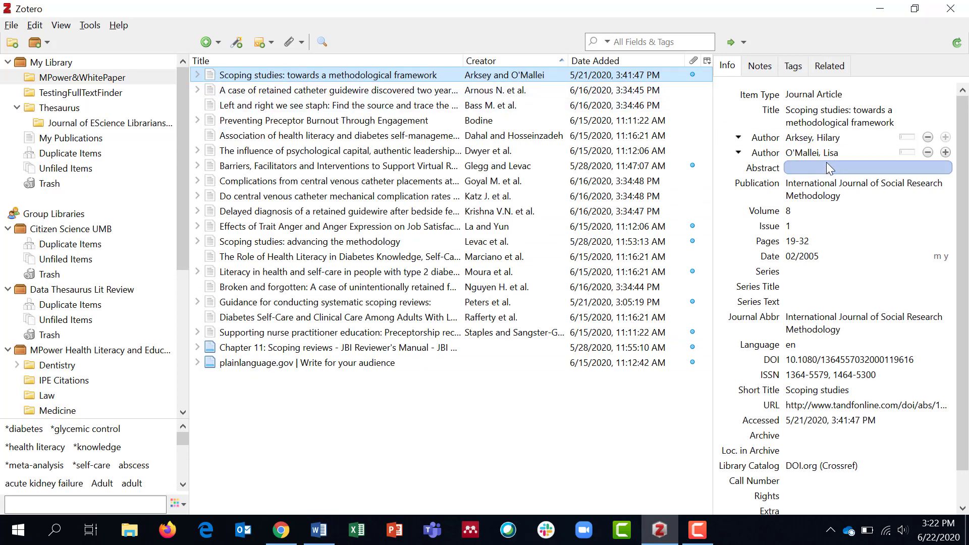
click(811, 152)
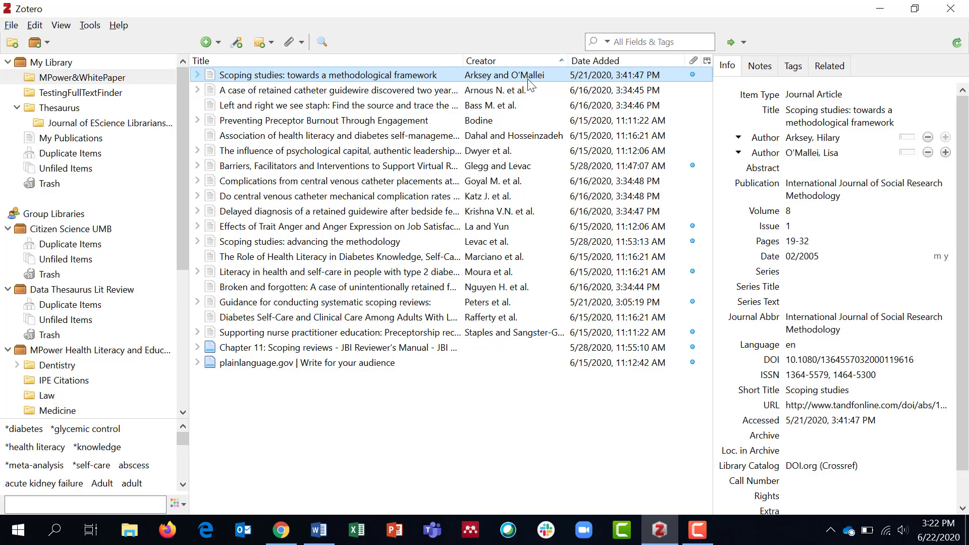
click(817, 153)
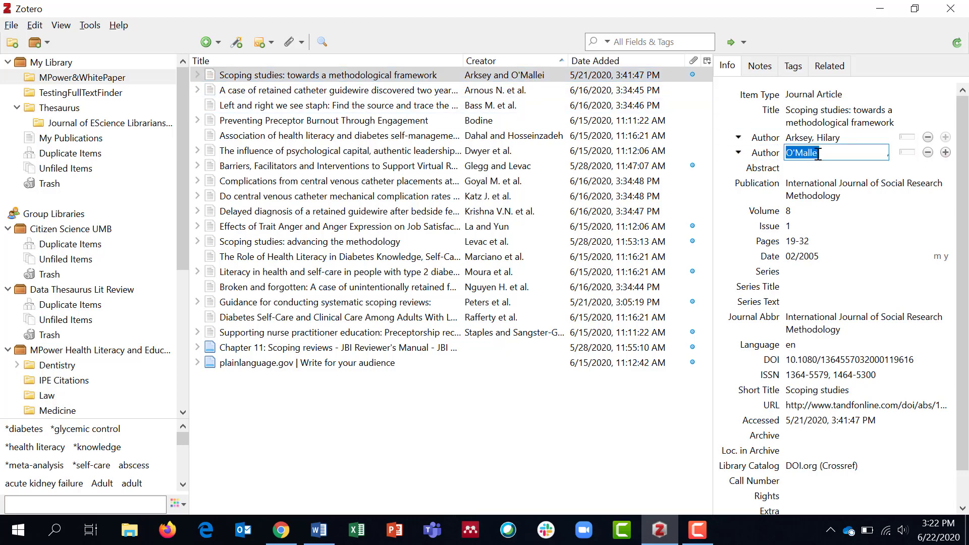
click(821, 154)
key(Return)
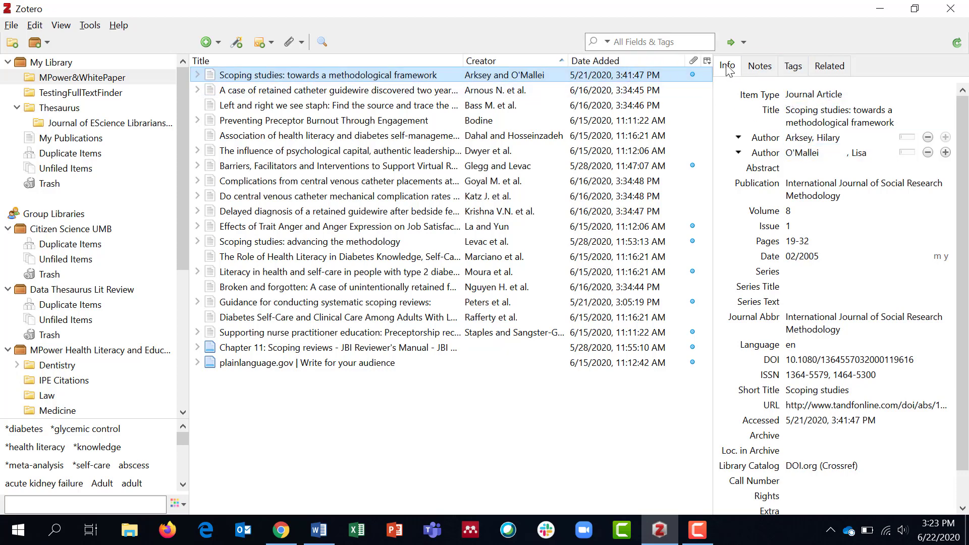
click(812, 153)
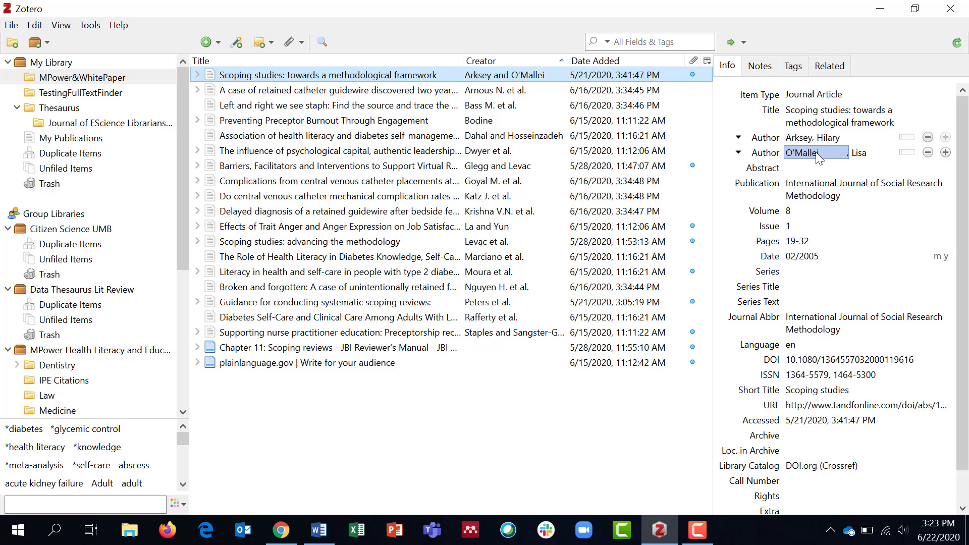
click(824, 152)
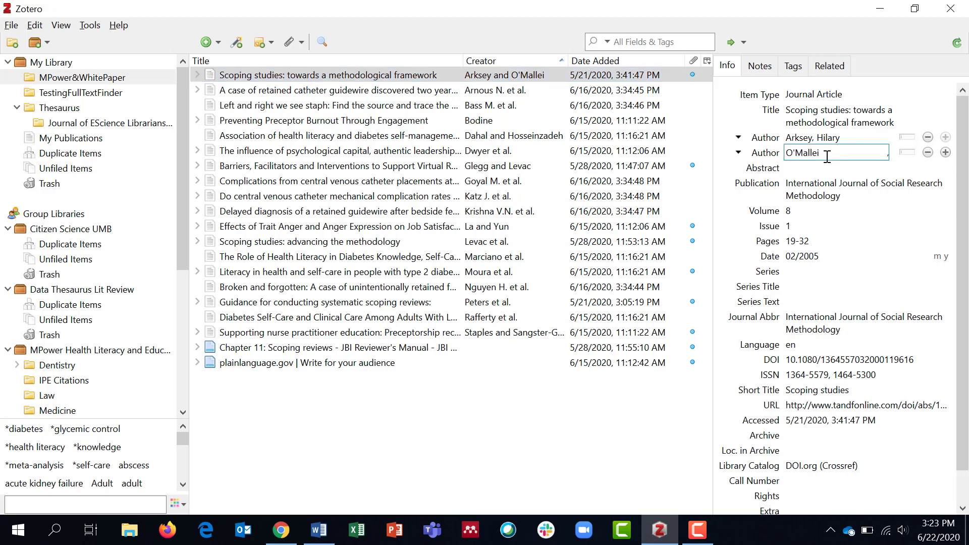
key(BackSpace)
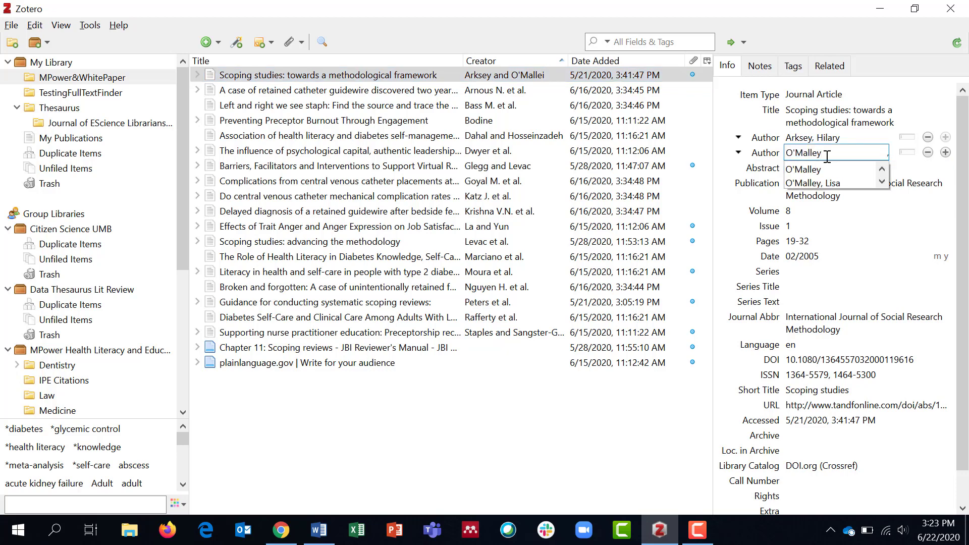
key(Return)
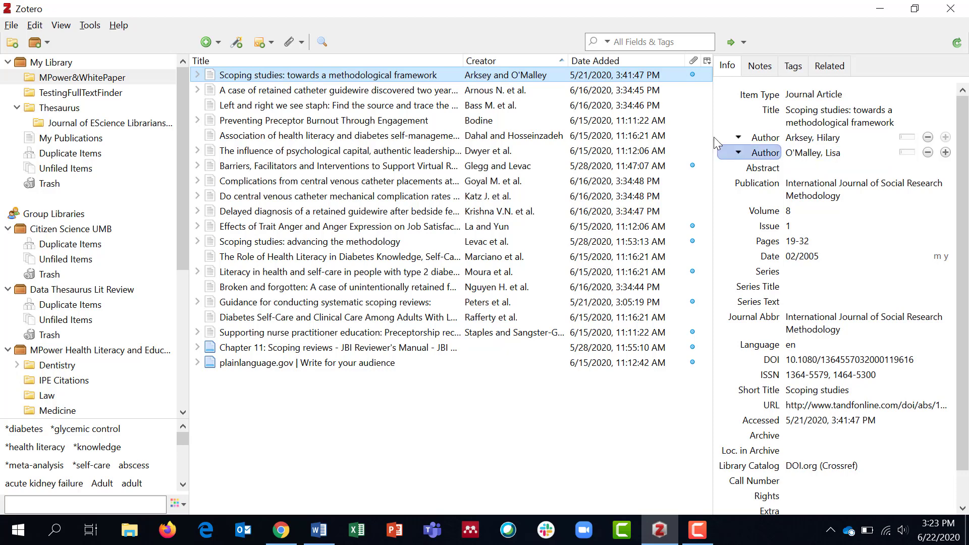
click(803, 154)
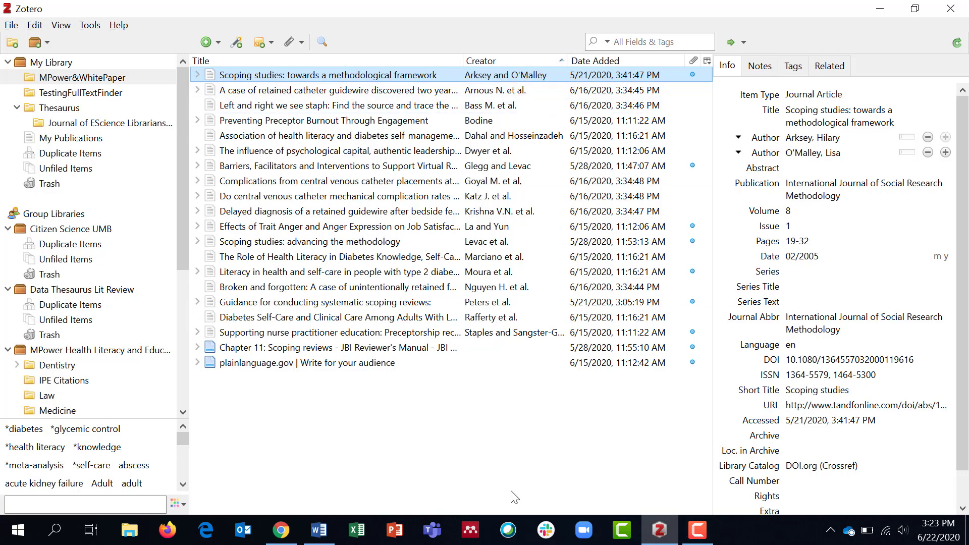
Switch back to Word, refresh the Zotero citations, and check the second author's name in the first citation and its bibliography entry
click(326, 540)
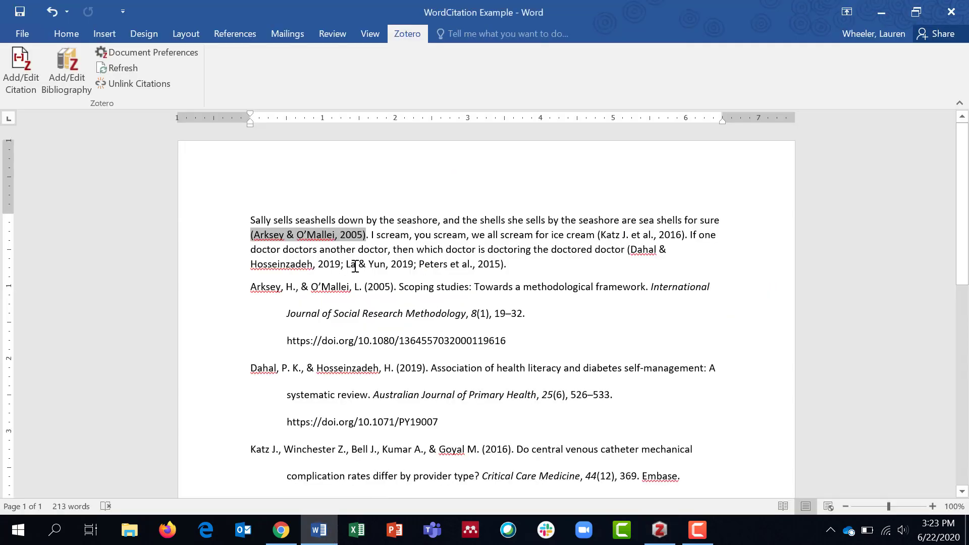
click(122, 70)
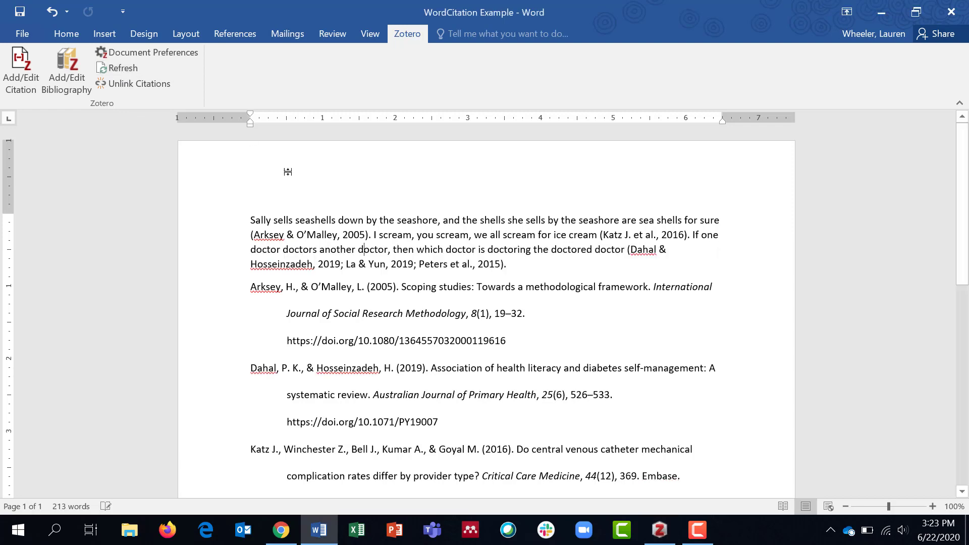
drag(338, 235, 287, 236)
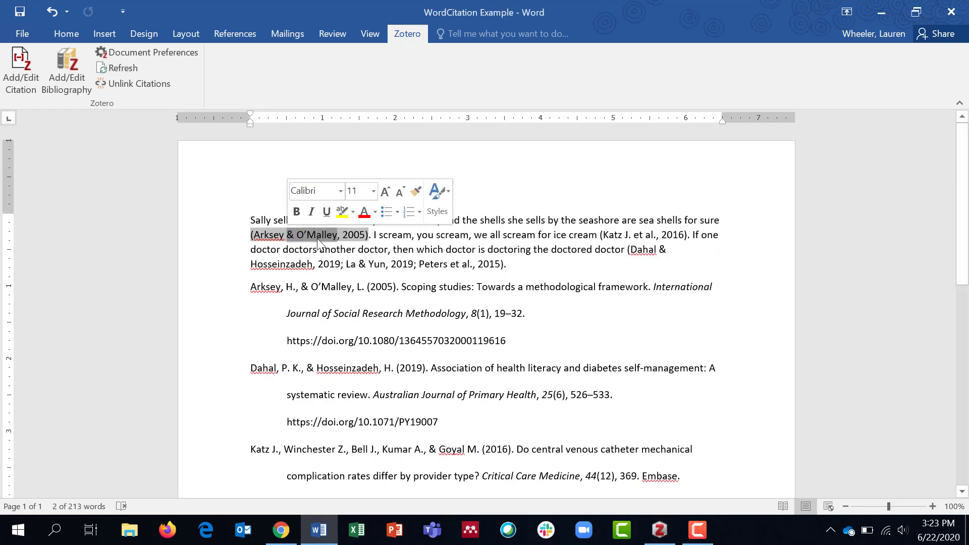
click(346, 397)
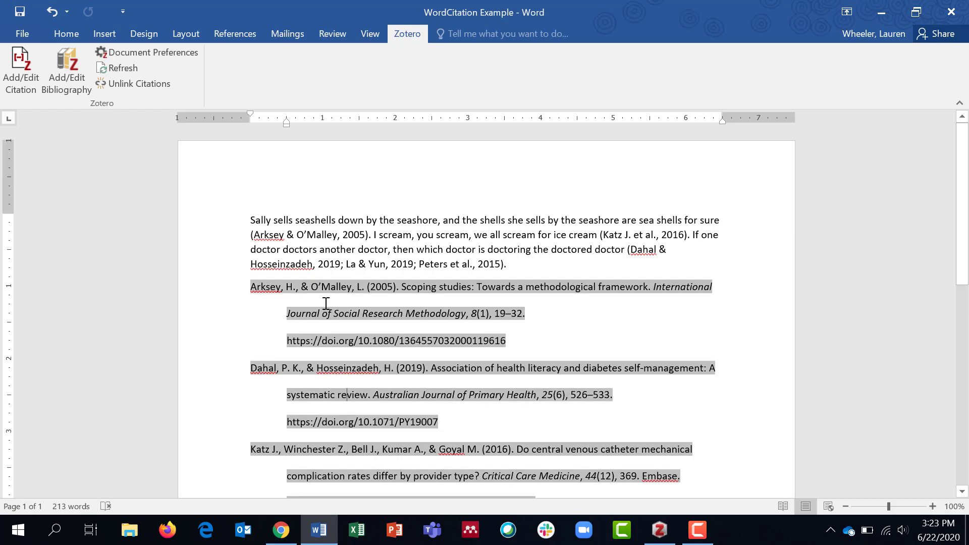
drag(352, 287, 311, 287)
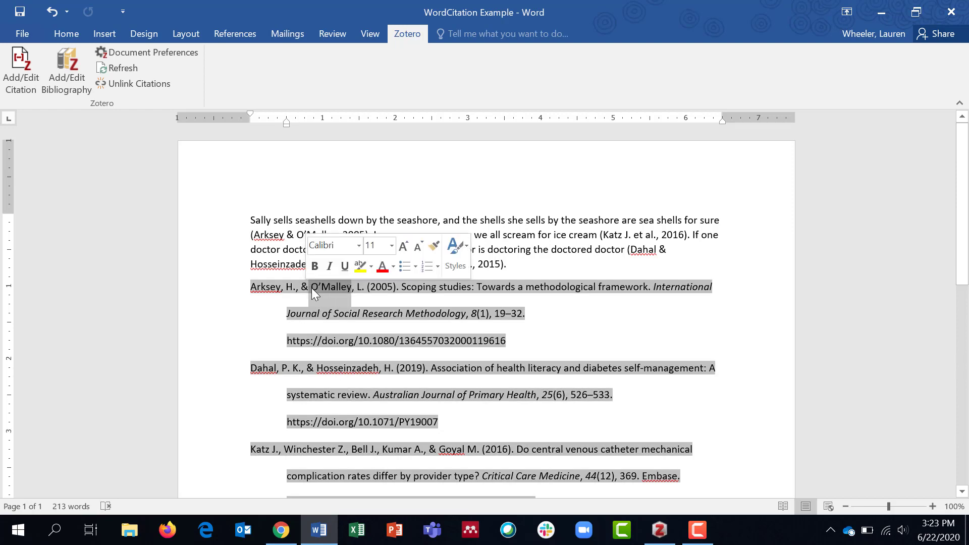
click(515, 224)
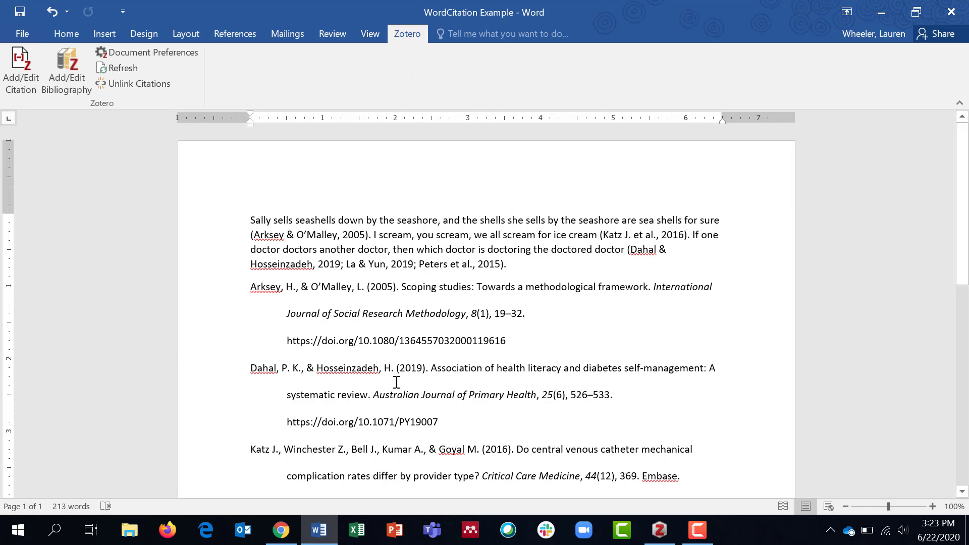
Switch to Chrome and view the beginning of the HS/HSL library home page
click(297, 534)
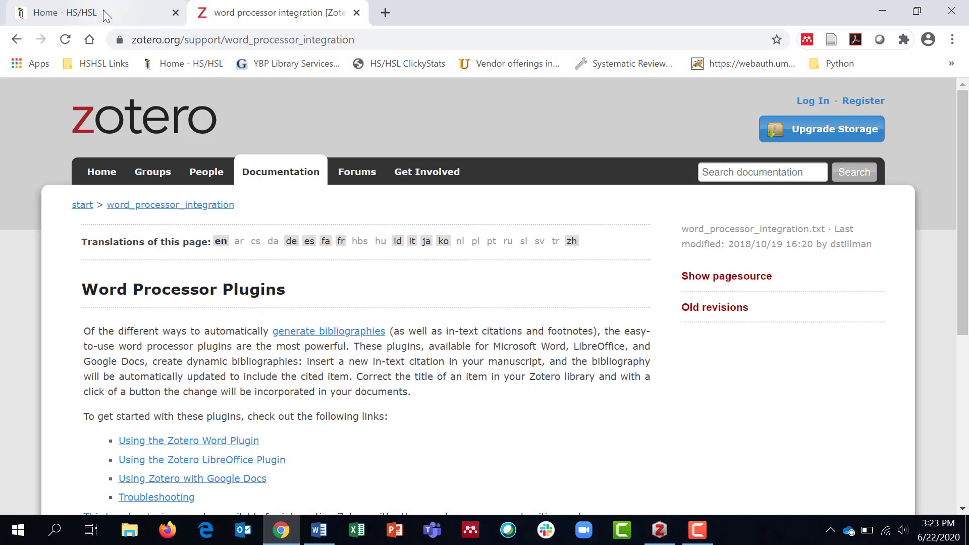
click(106, 16)
click(246, 6)
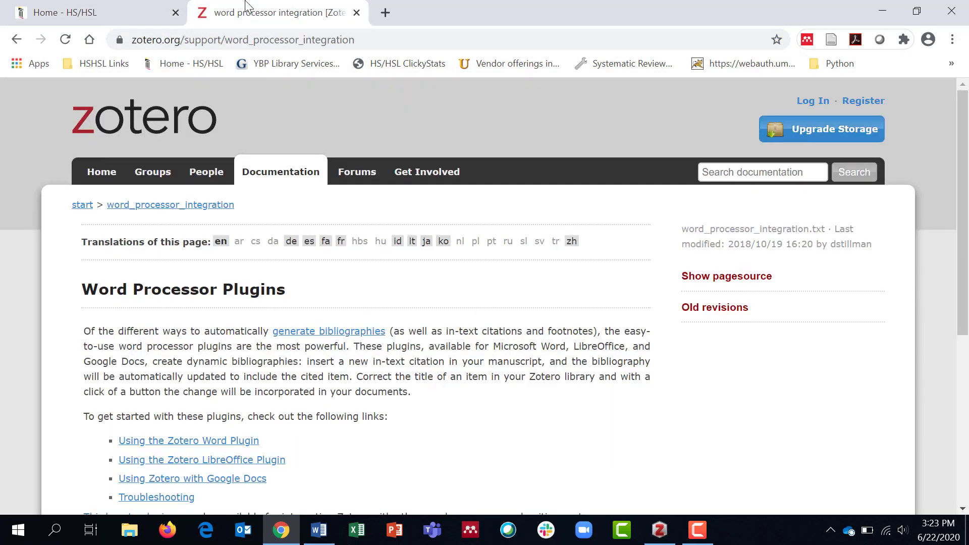
click(144, 14)
scroll(269, 209, up, 1)
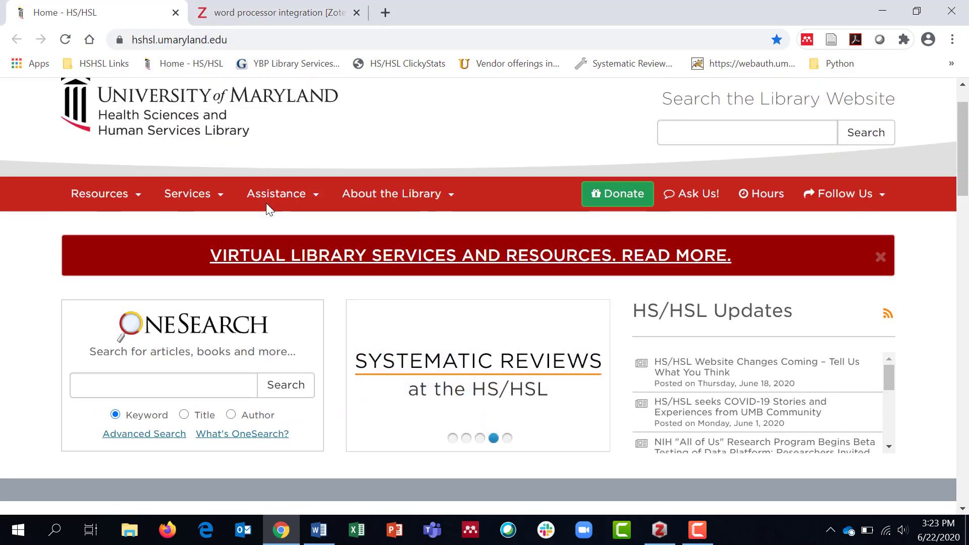
scroll(269, 209, up, 2)
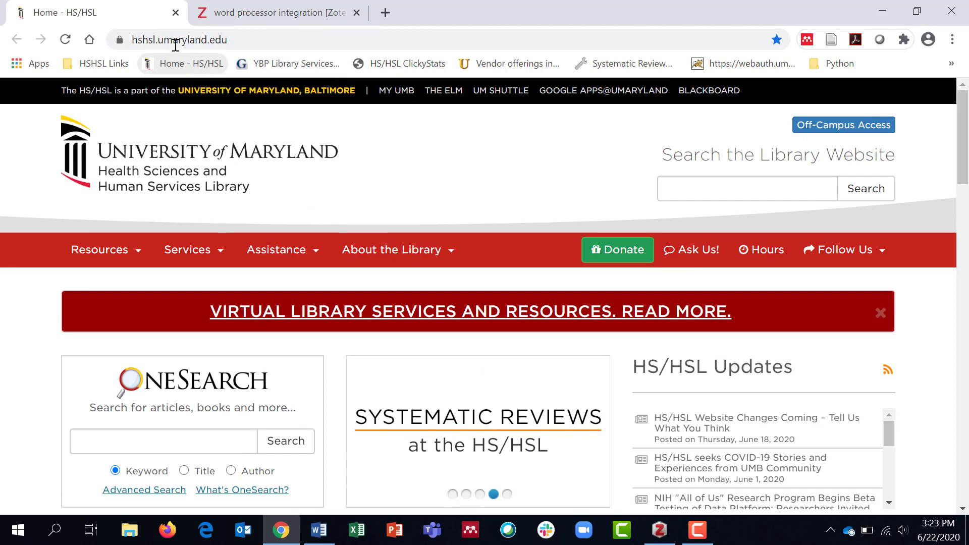